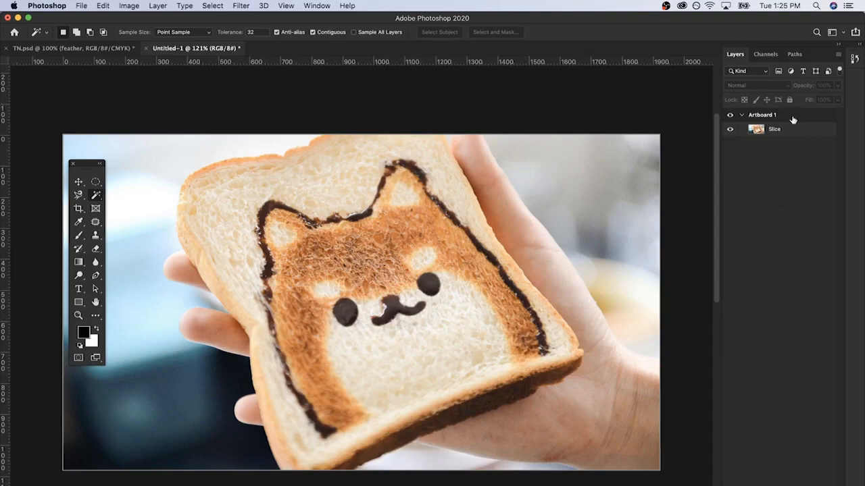
Sample the bread on the Slice layer with the Magic Wand set to Point Sample, and clear the selection
click(805, 132)
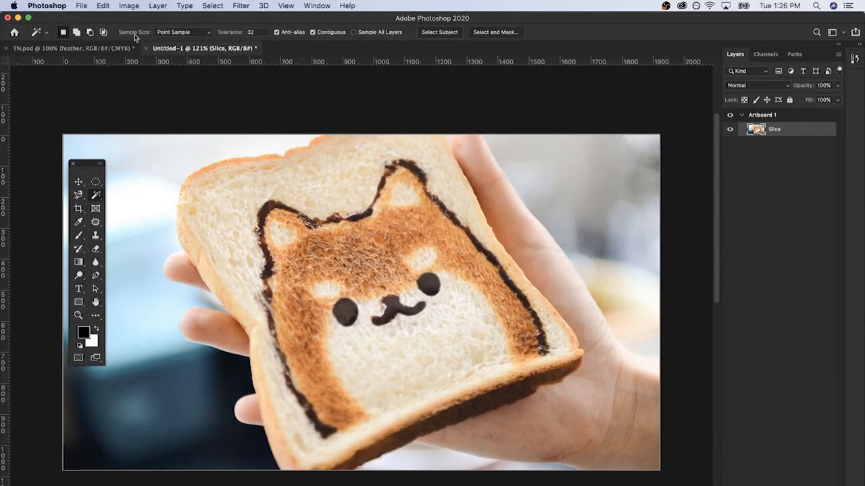
click(159, 33)
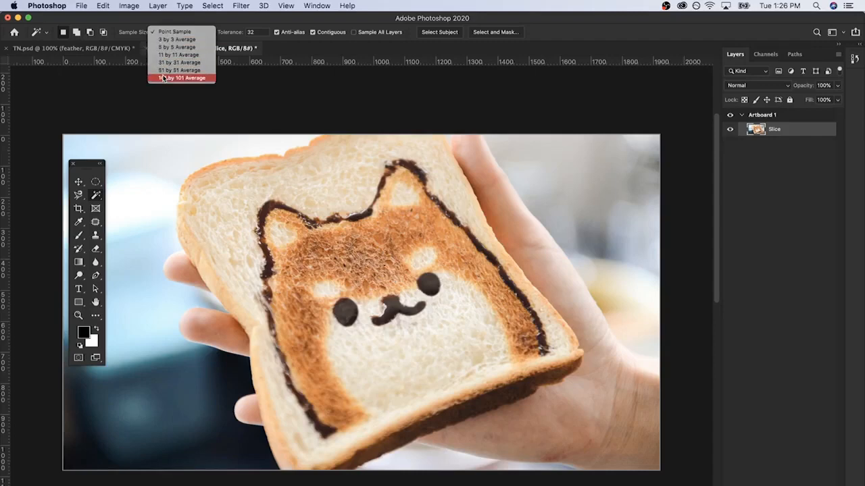
click(183, 34)
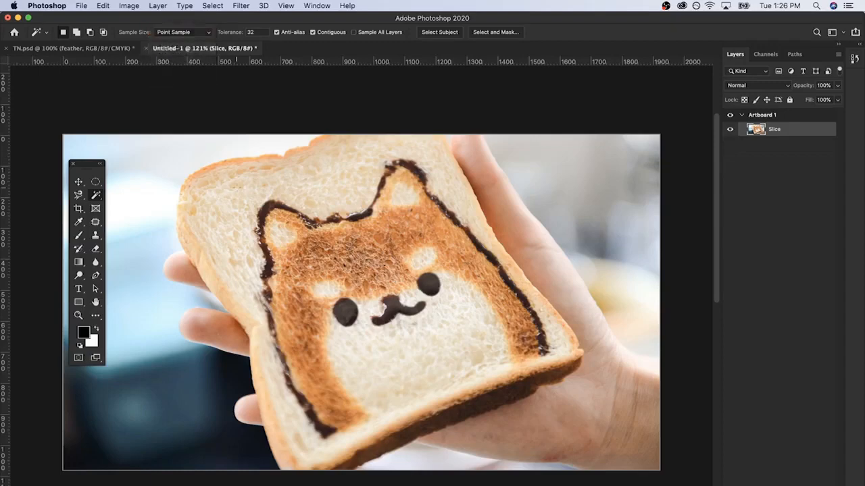
click(236, 188)
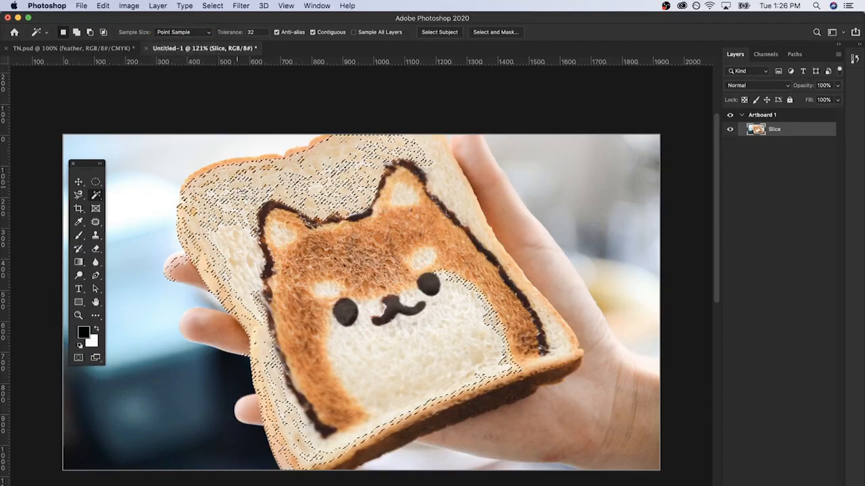
key(super+d)
Sample the same bread area with the Magic Wand set to 31 by 31 Average, and clear the selection
click(177, 32)
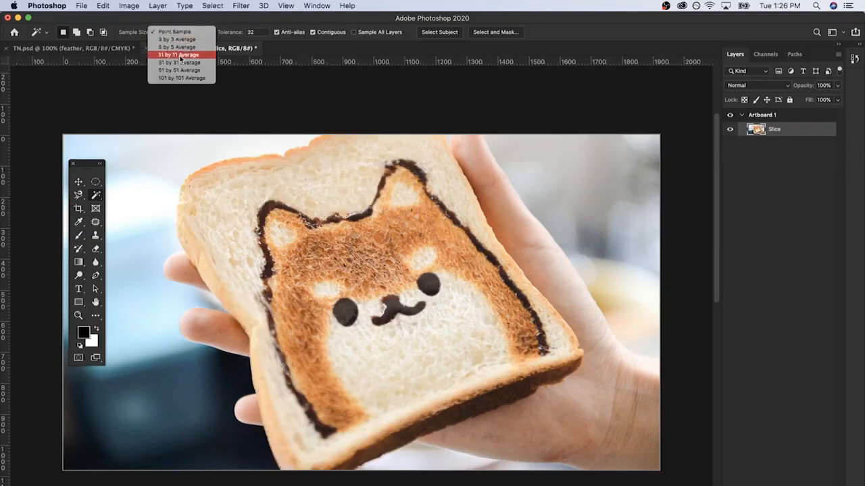
click(179, 62)
click(233, 181)
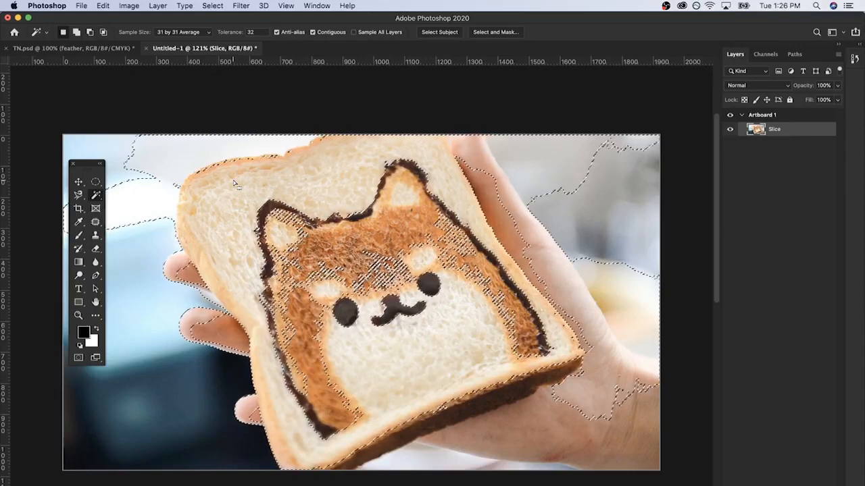
key(super+d)
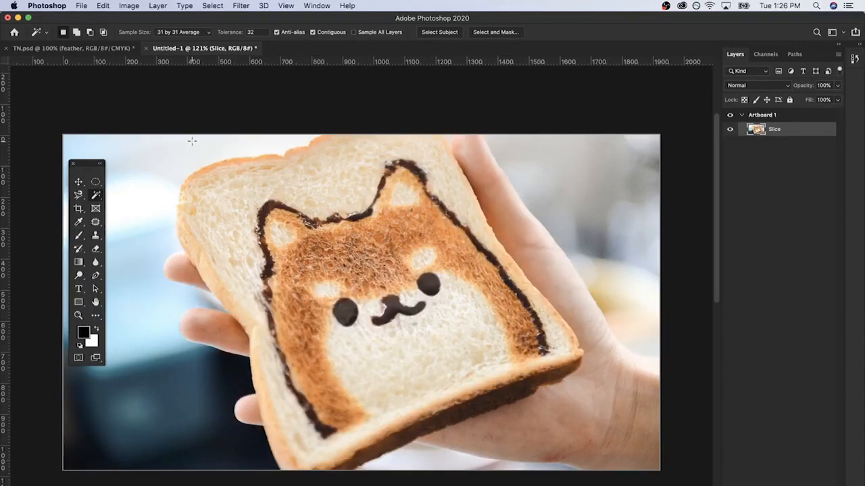
Return the sample size to Point Sample and select the bread with a tolerance of 60
click(176, 32)
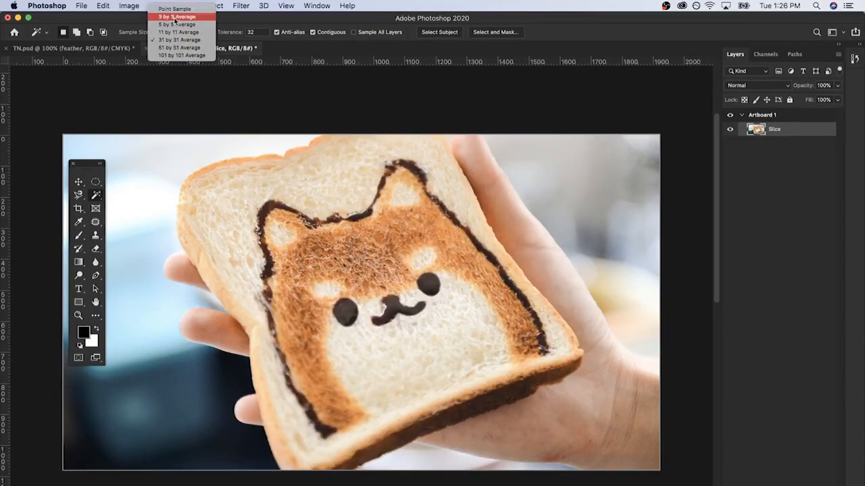
click(174, 9)
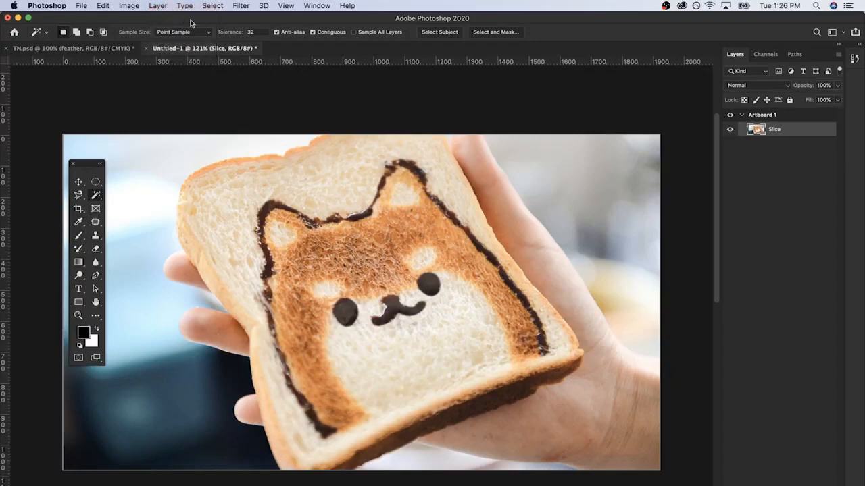
click(248, 32)
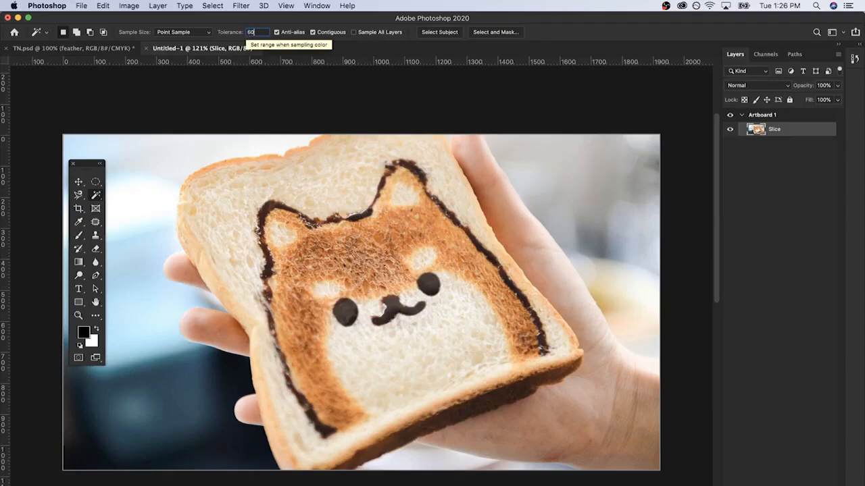
text(60)
click(260, 185)
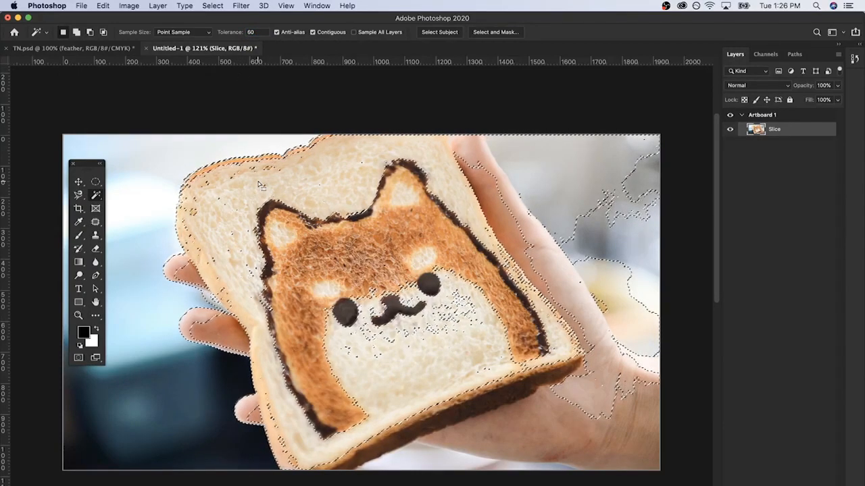
Set the Magic Wand tolerance to 3 and sample the upper part of the bread, examining the area up close
click(252, 32)
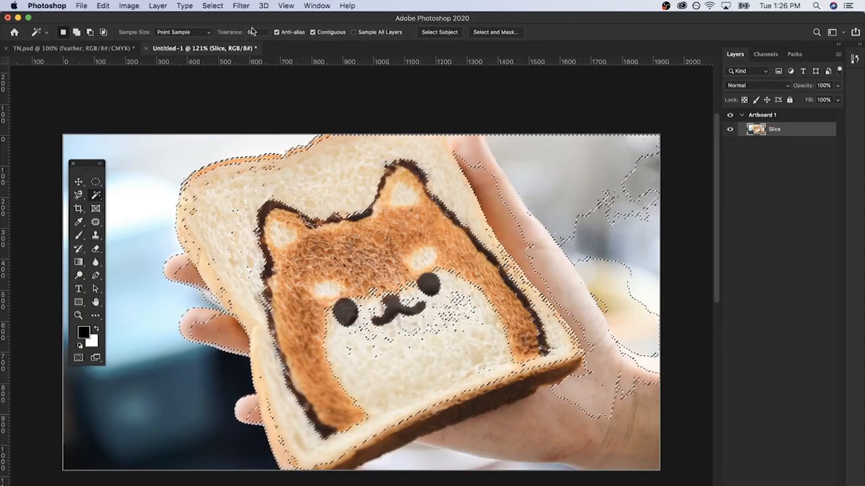
text(3)
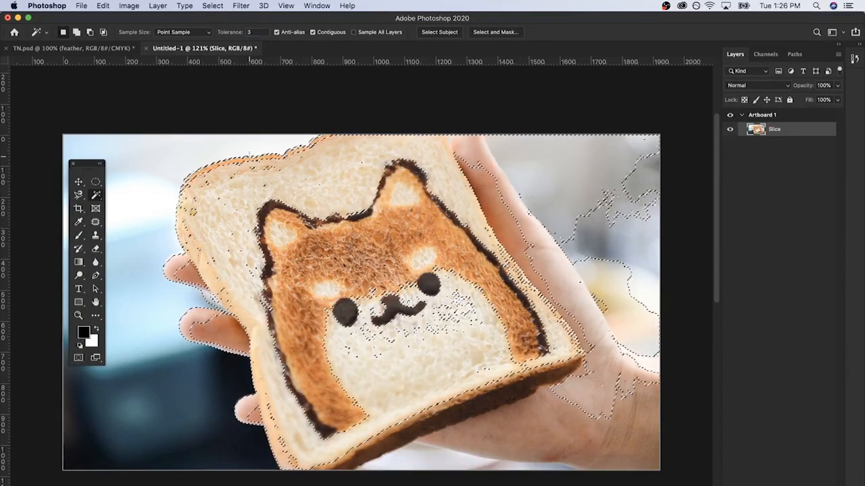
click(250, 155)
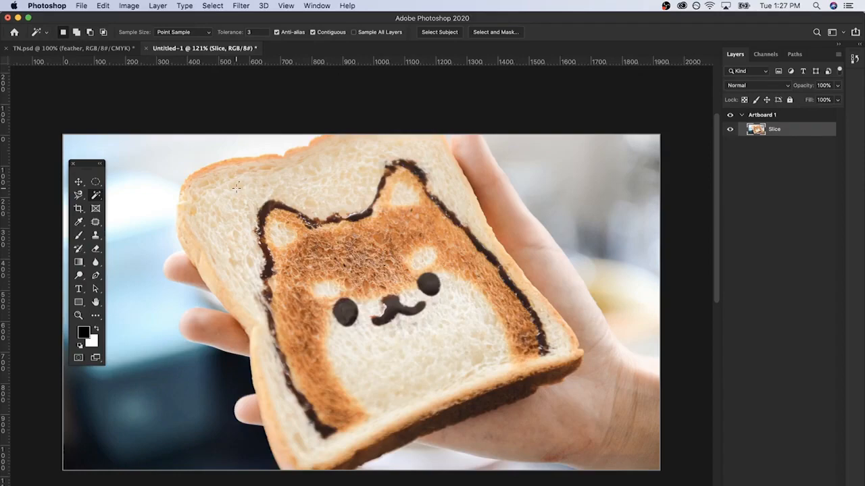
scroll(236, 186, up, 3)
scroll(222, 196, down, 2)
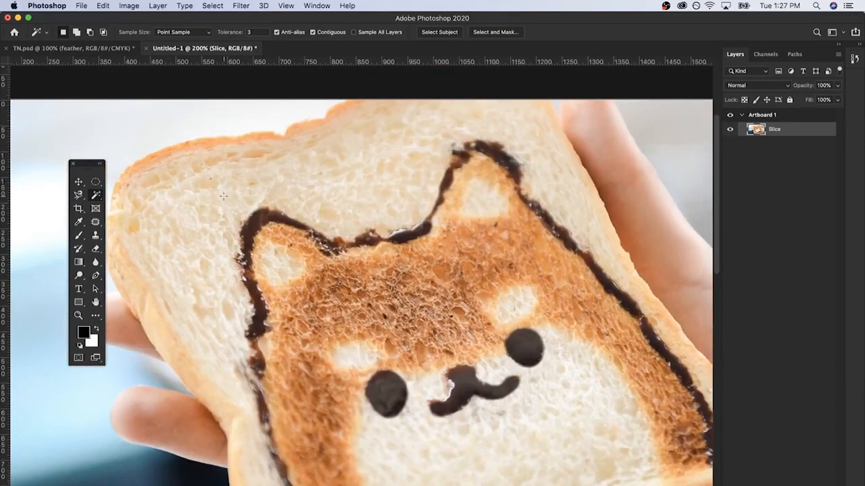
scroll(210, 191, up, 5)
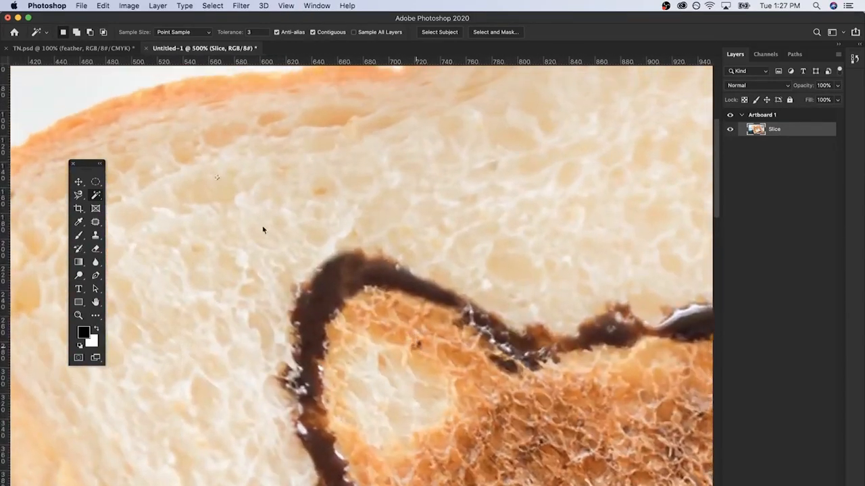
drag(263, 230, 337, 239)
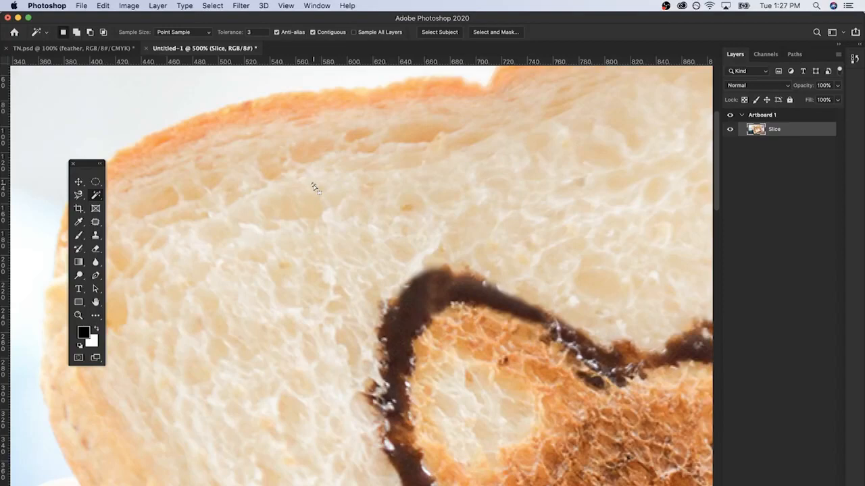
key(super+minus)
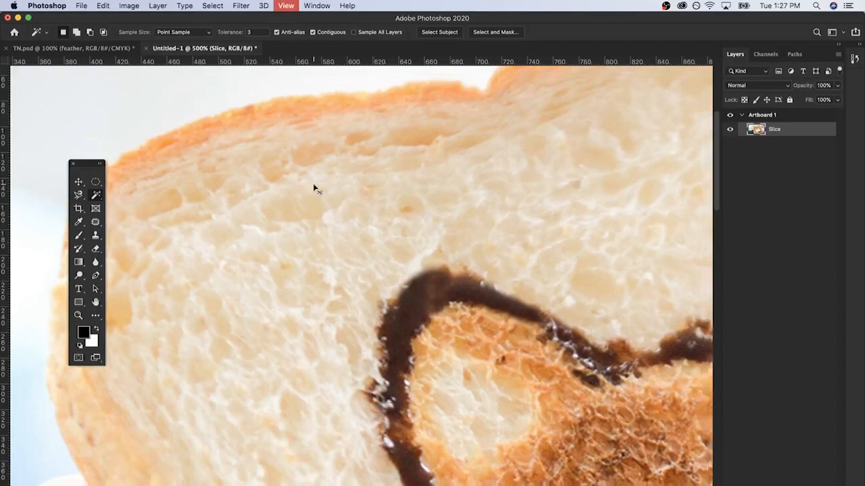
Set the Magic Wand tolerance to 10 and sample several spots on the bread above the dog's ear
click(252, 32)
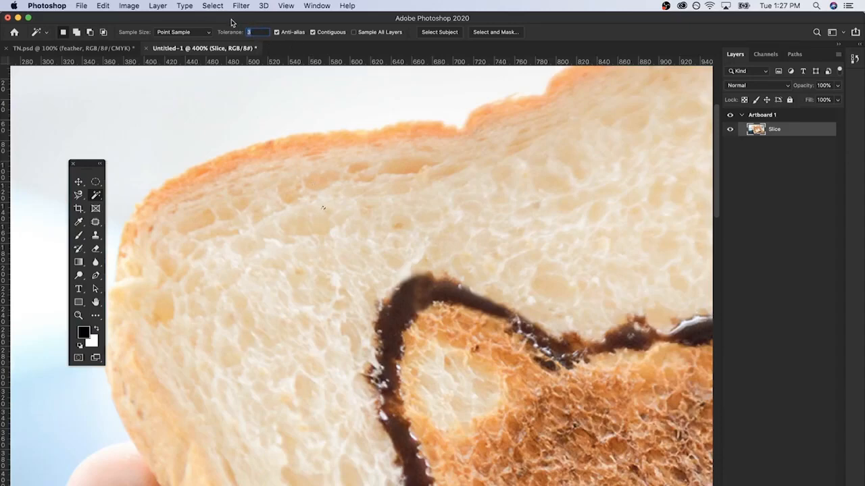
text(10)
click(294, 218)
click(277, 264)
click(316, 260)
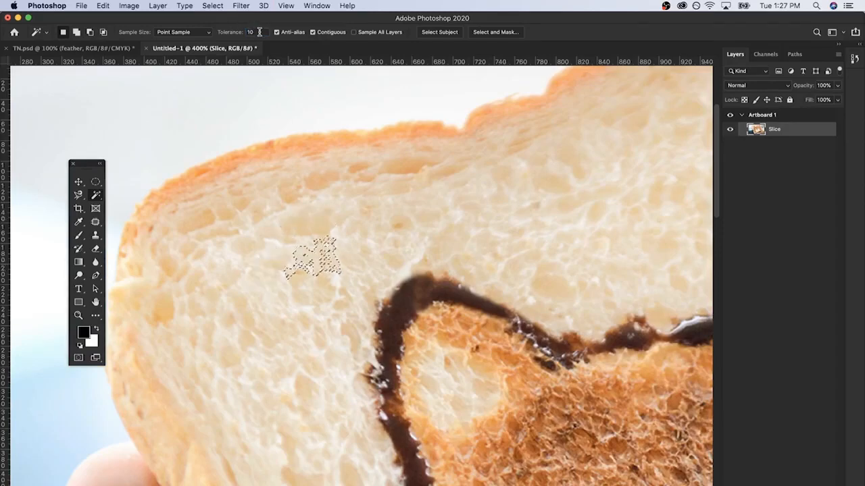
Set the Magic Wand tolerance to 32 and select the light bread area, viewing the whole image
drag(261, 33, 235, 34)
text(32)
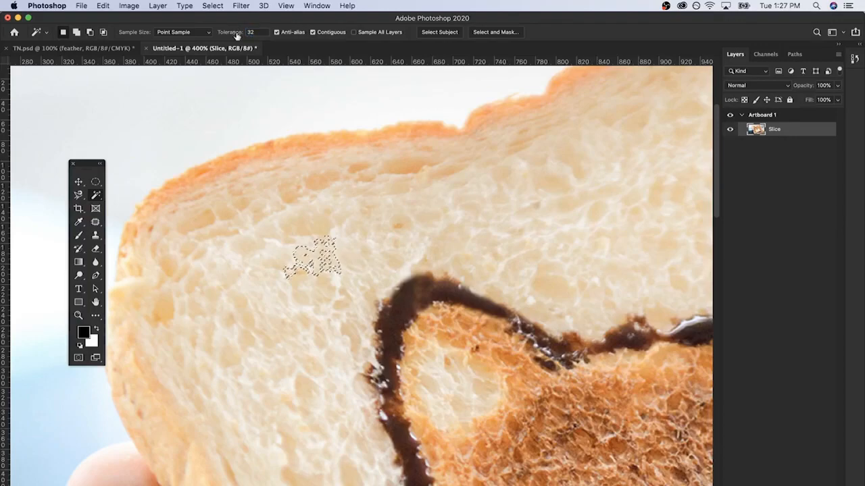
click(303, 192)
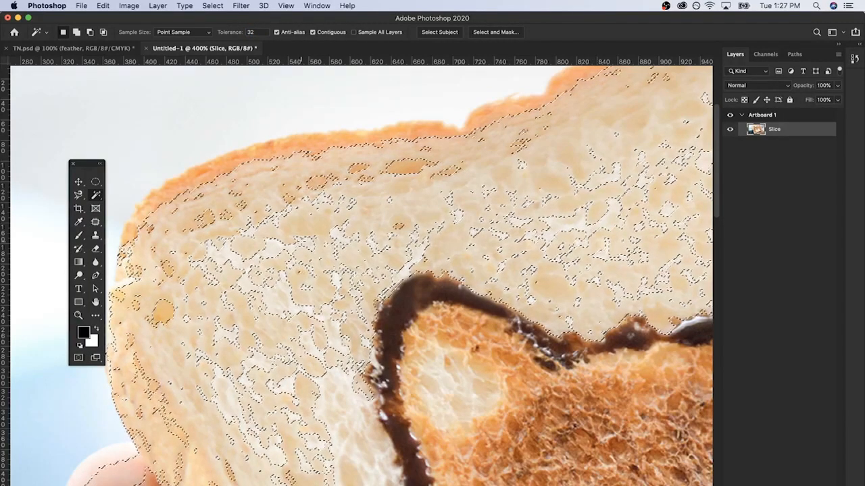
key(super+minus)
key(super+minus)
key(super+minus)
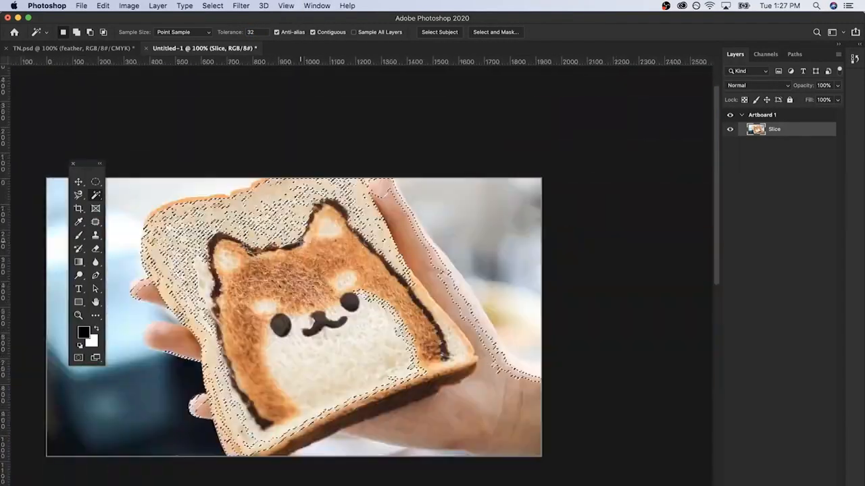
key(super+0)
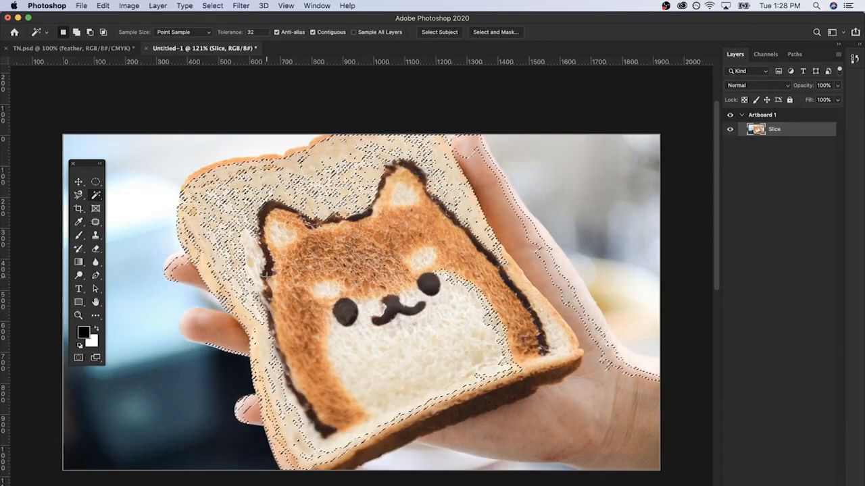
Turn off Sample All Layers and replace the current selection with a Select Subject selection of the toast and hand
click(355, 35)
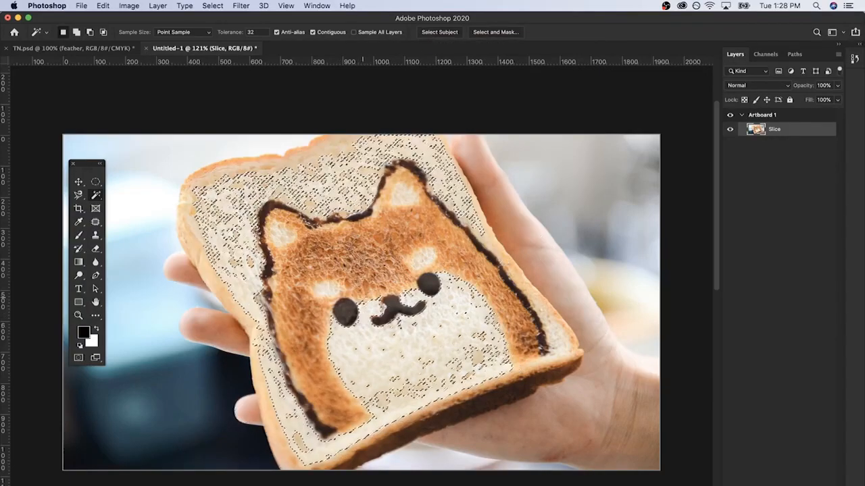
key(super+d)
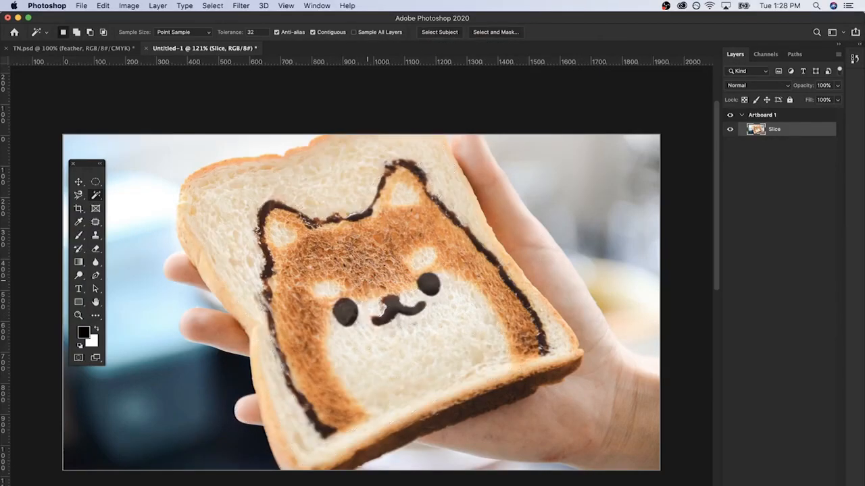
click(423, 36)
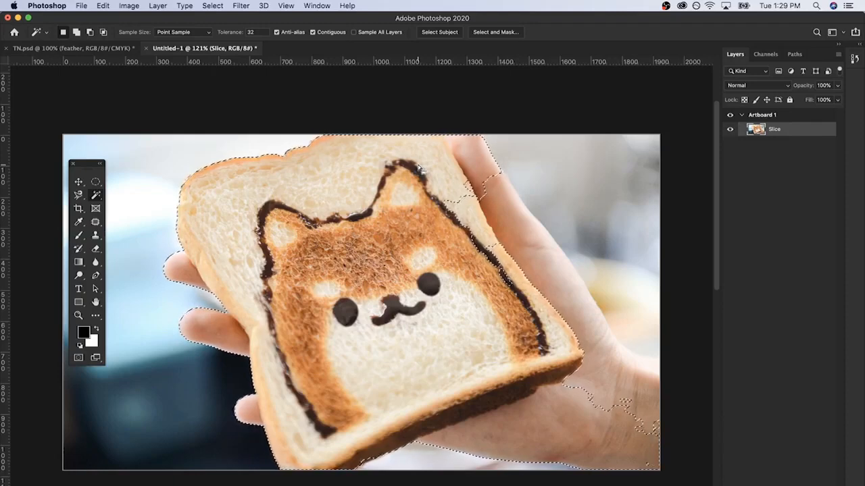
Delete the selected subject from the Slice layer and undo the deletion
key(Delete)
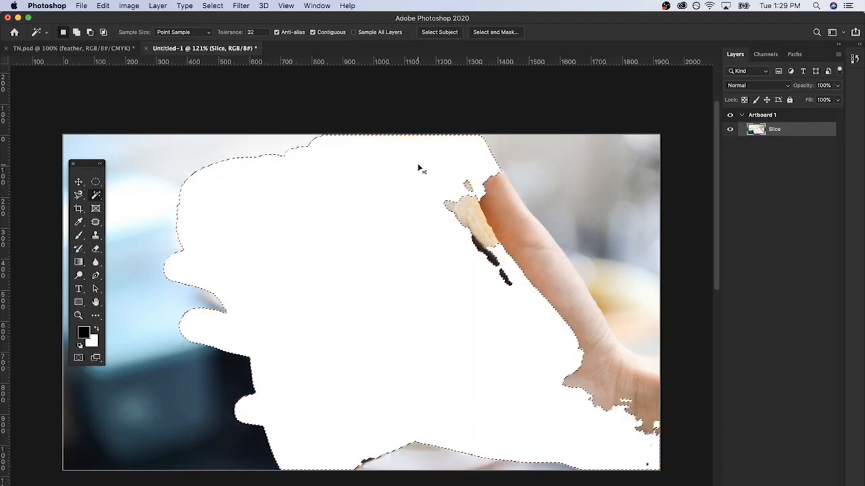
key(super+z)
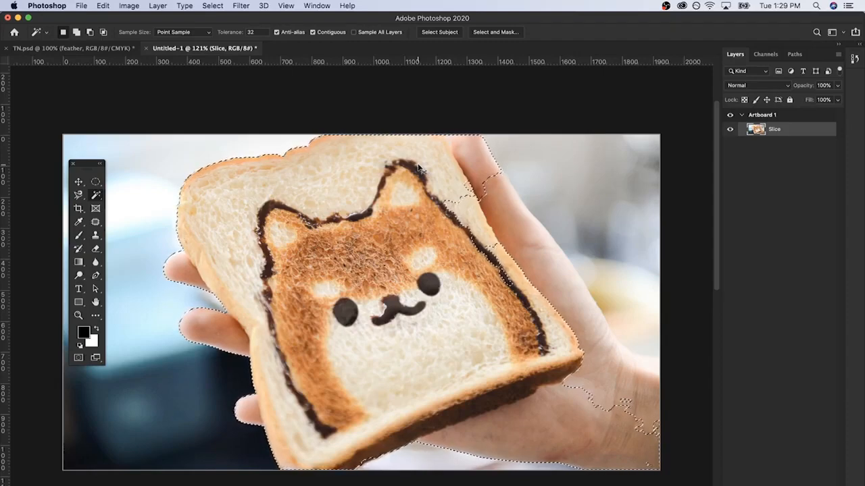
Cut the selected subject from the Slice layer onto its own new layer and check it by toggling its visibility
key(super+j)
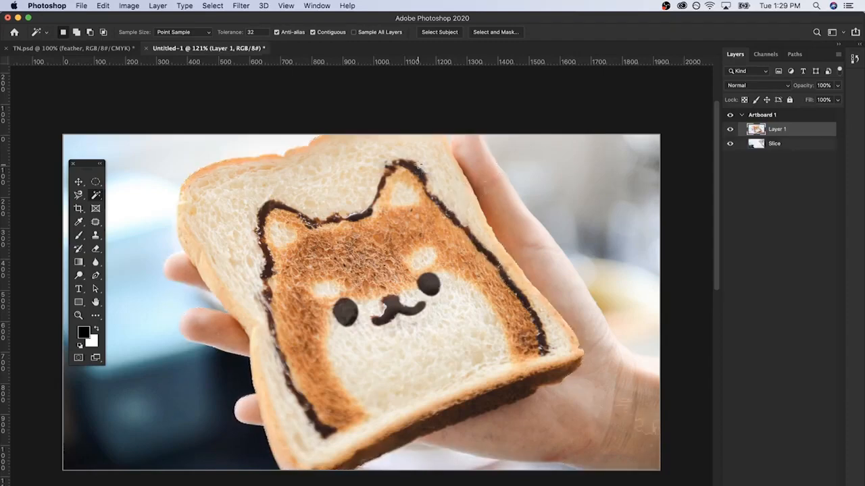
alt+click(730, 129)
alt+click(730, 129)
Add a Drop Shadow to the cut-out subject layer and reposition it to a 47° angle and 181 px distance
double_click(804, 132)
click(475, 367)
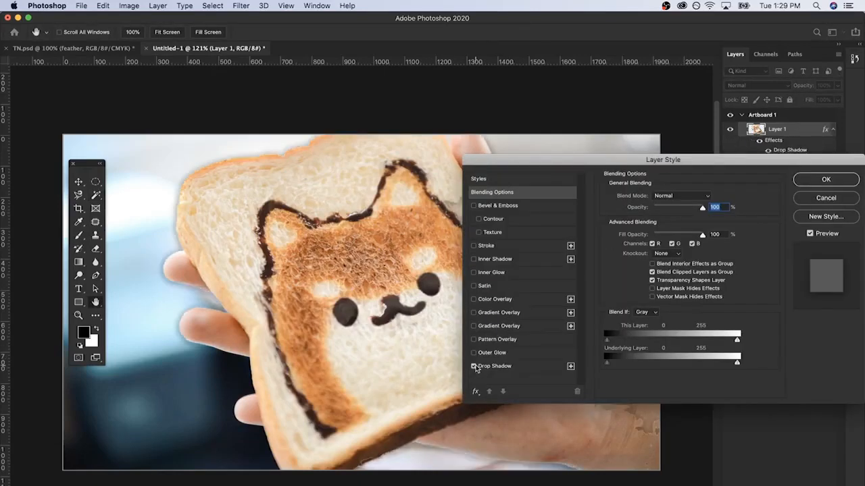
scroll(343, 327, right, 3)
drag(344, 327, 345, 332)
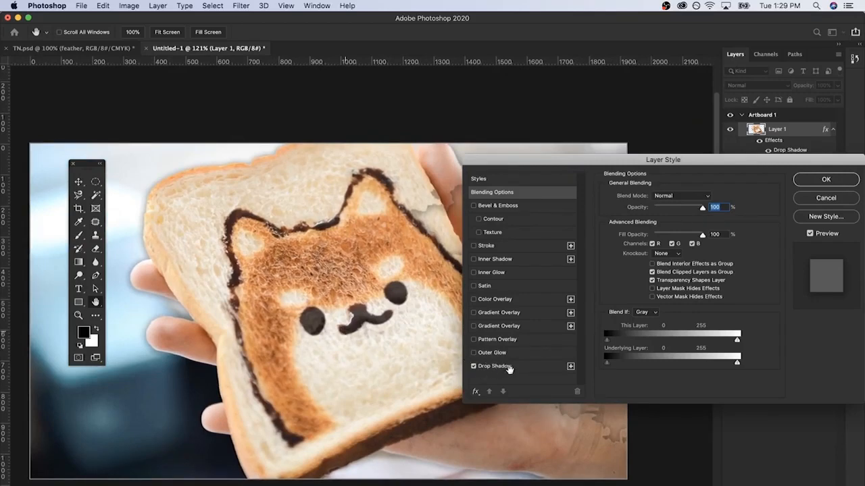
click(533, 372)
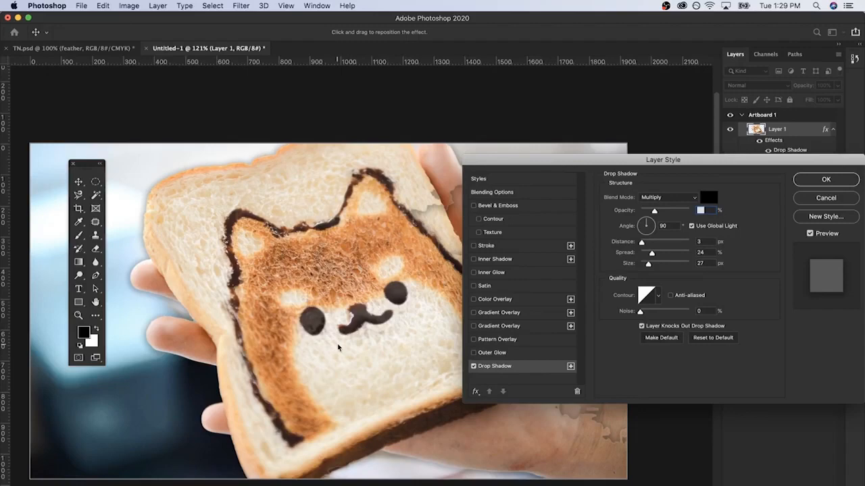
drag(376, 307, 338, 347)
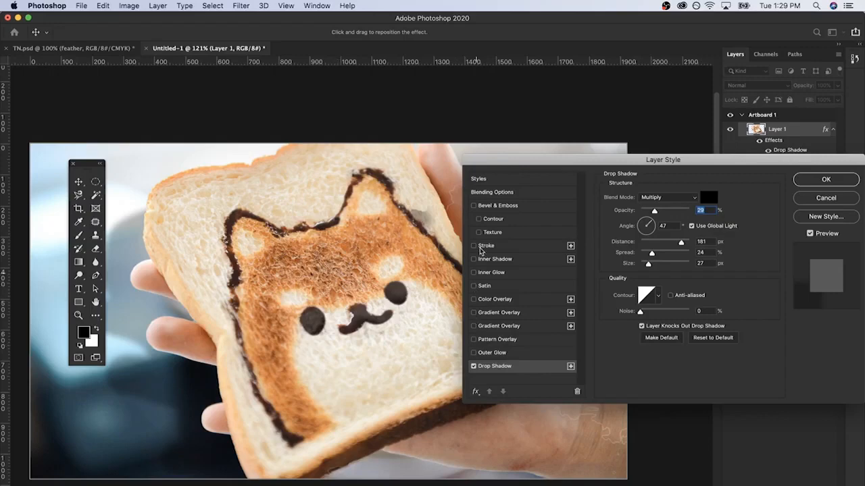
Add a Stroke effect to the cut-out subject layer and apply the layer style
click(475, 247)
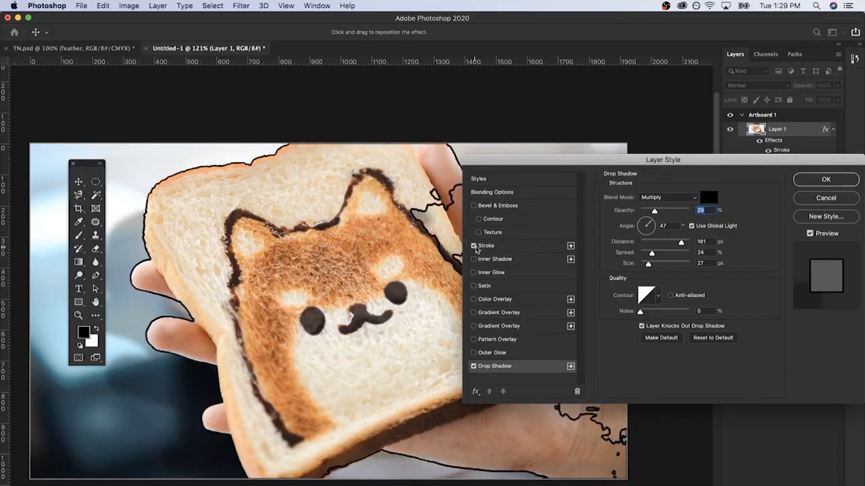
click(826, 180)
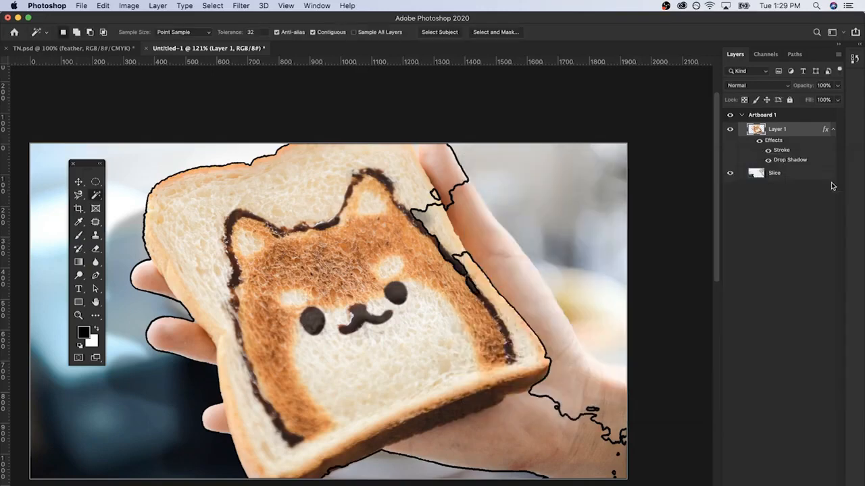
scroll(514, 261, left, 3)
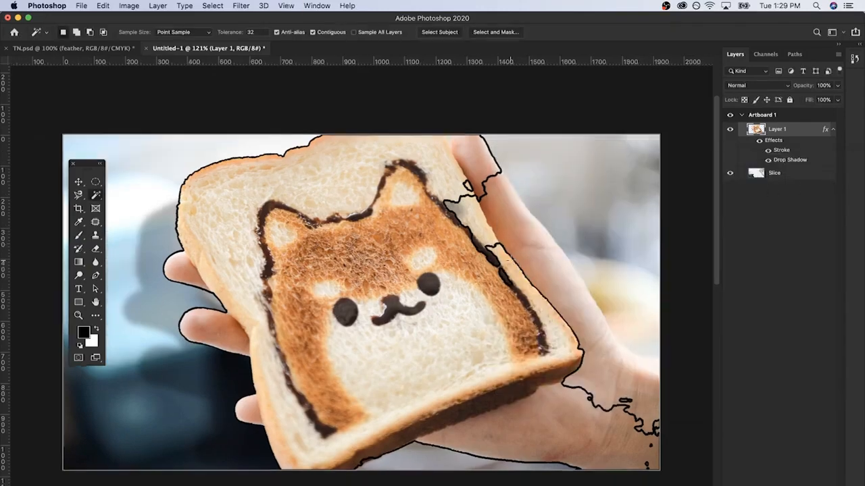